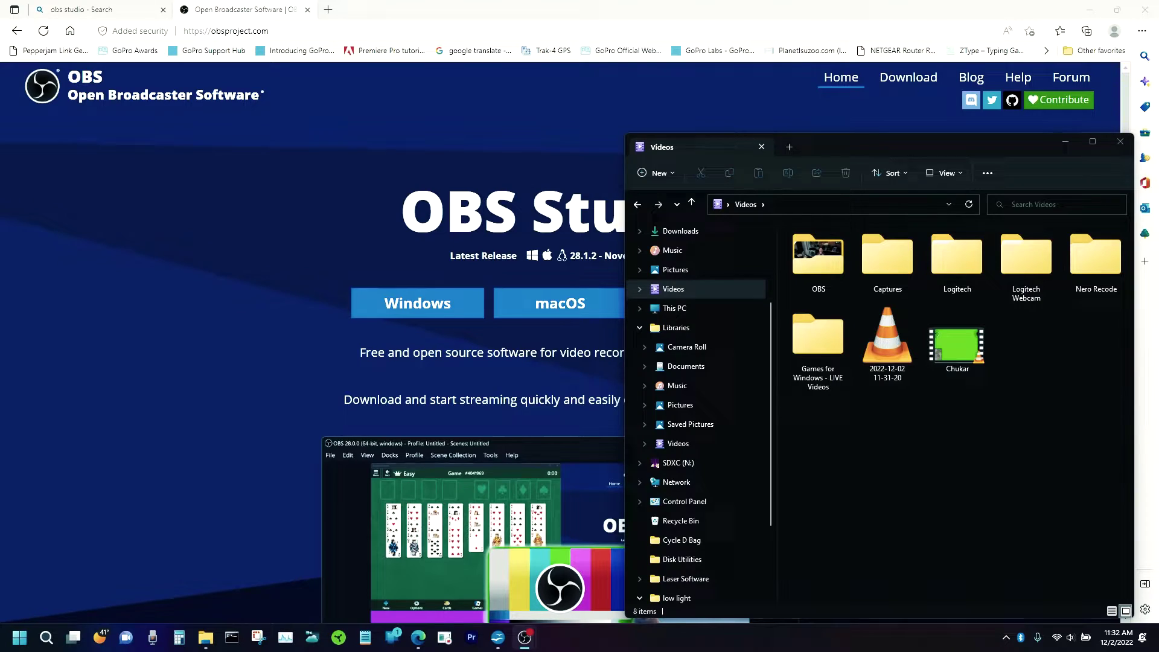
Bring the Edge window showing the obsproject.com OBS Studio homepage in front of File Explorer
{"action": "left_click", "coordinate": [263, 217]}
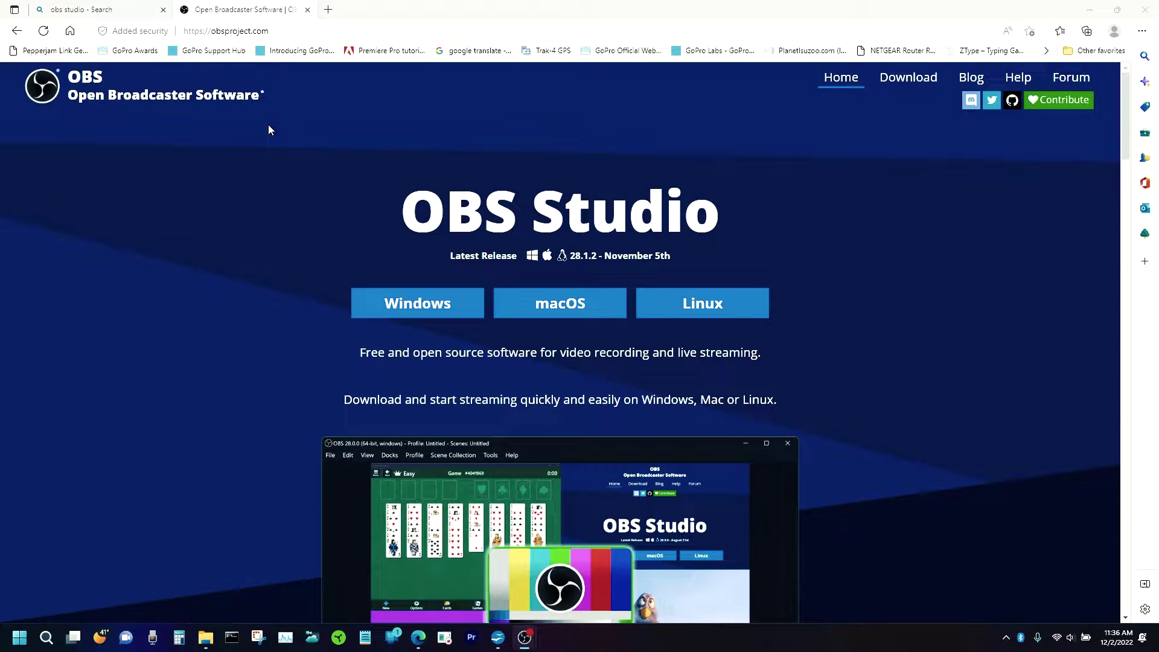
Open obsproject.com from the Bing results and start the OBS Studio Windows installer download
{"action": "left_click", "coordinate": [53, 9]}
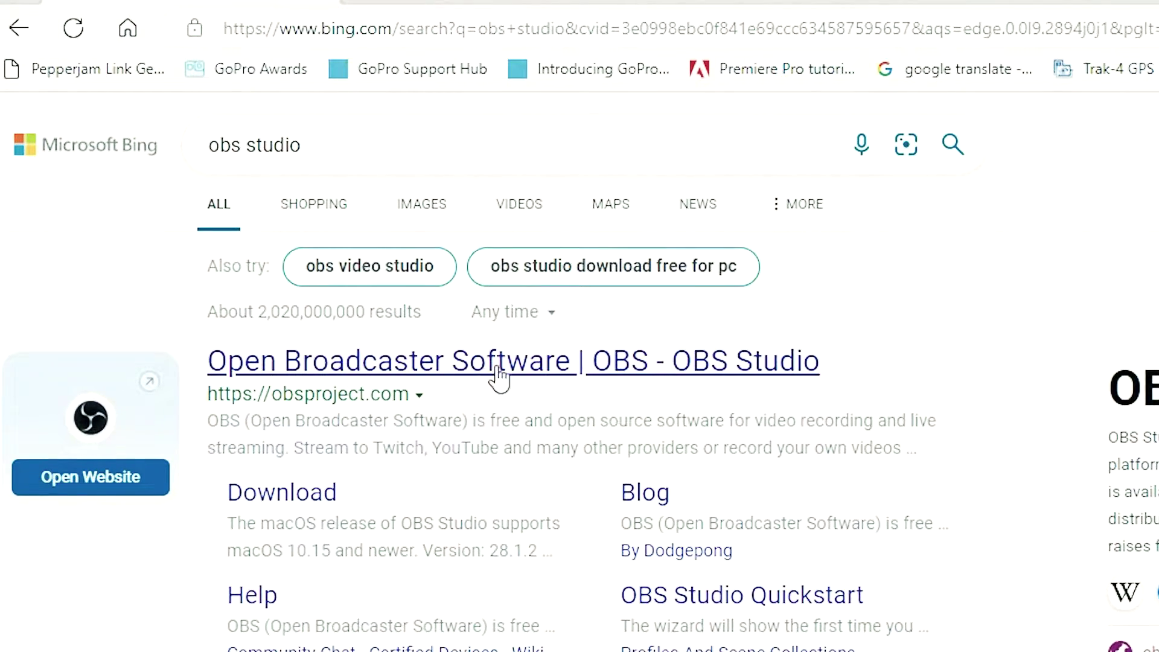
{"action": "left_click", "coordinate": [447, 370]}
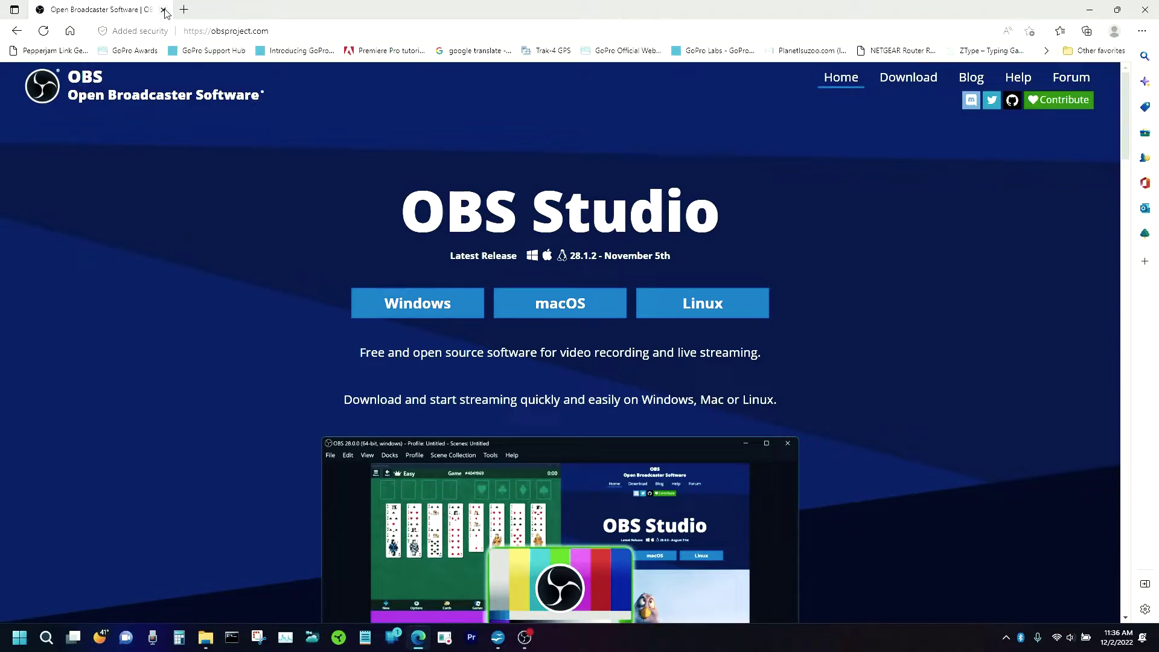
{"action": "scroll", "coordinate": [834, 266], "scroll_direction": "down", "scroll_amount": 1}
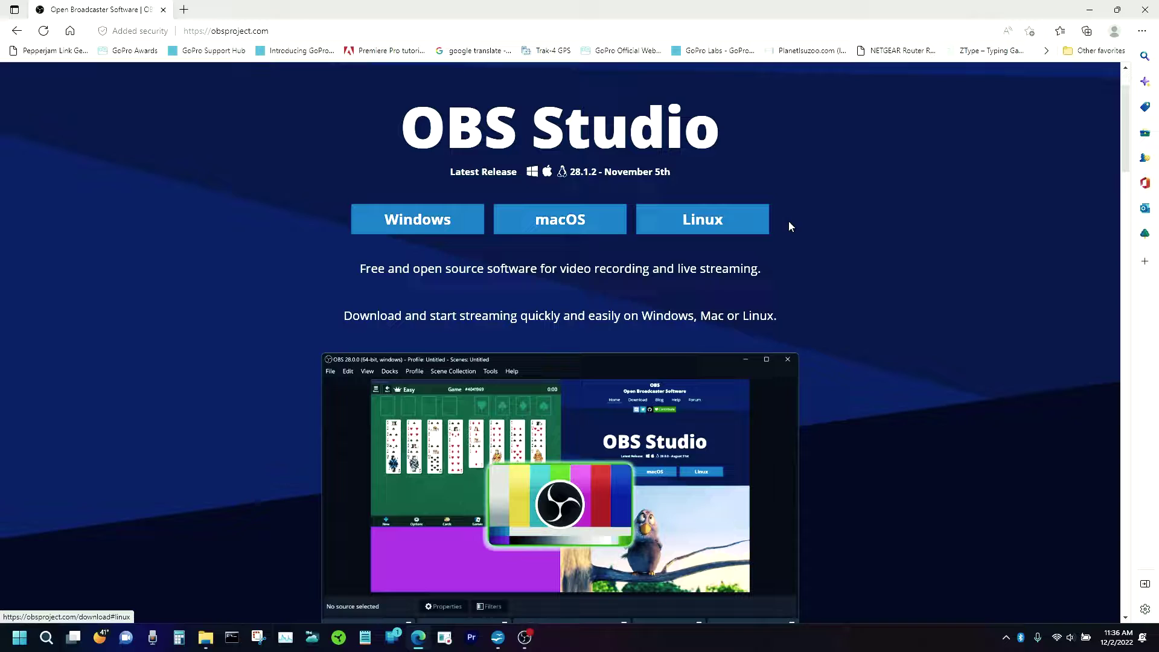
{"action": "scroll", "coordinate": [878, 284], "scroll_direction": "up", "scroll_amount": 1}
{"action": "left_click", "coordinate": [423, 312]}
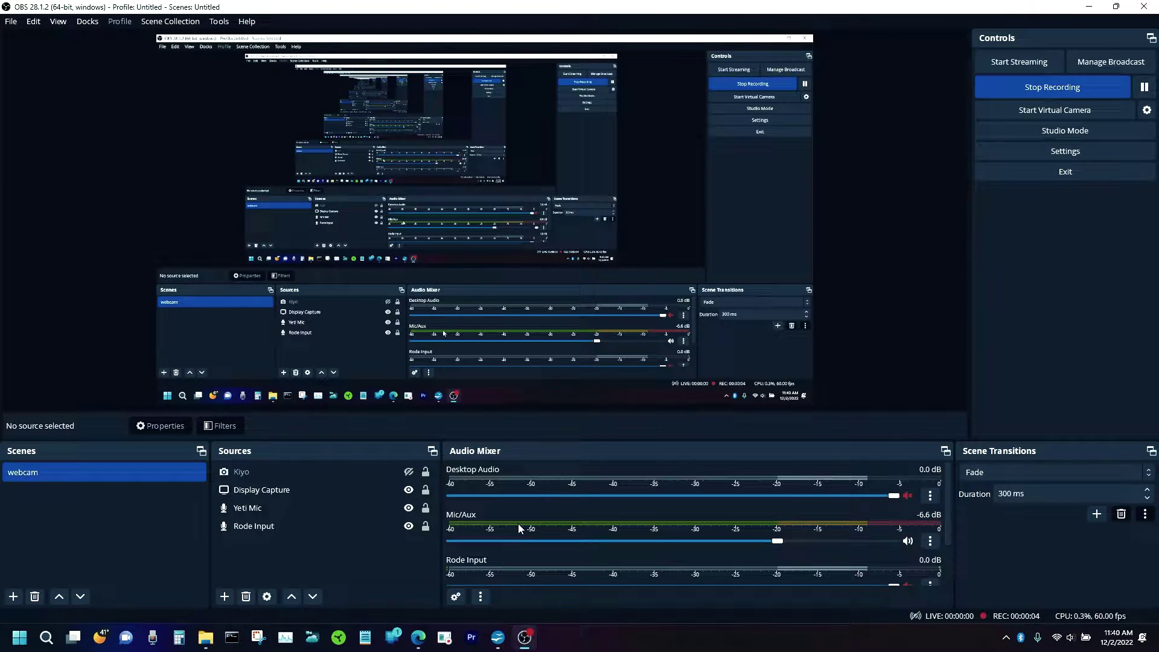
Scroll the Audio Mixer and select the Kiyo, Display Capture, then Kiyo sources in turn
{"action": "scroll", "coordinate": [535, 524], "scroll_direction": "down", "scroll_amount": 2}
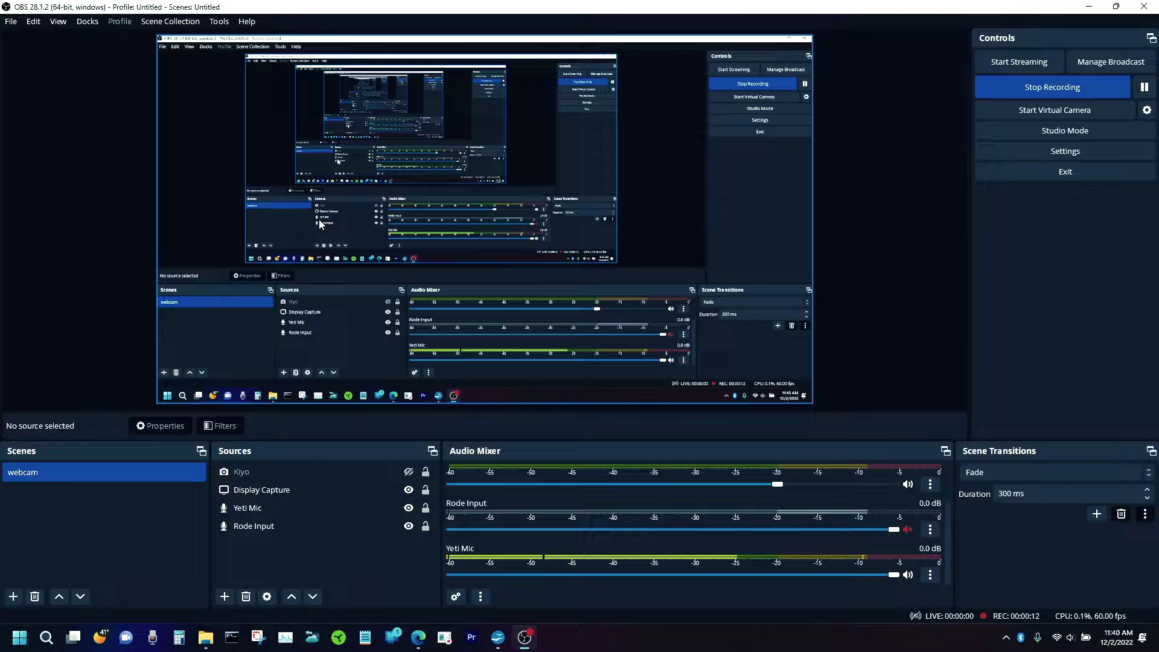
{"action": "left_click", "coordinate": [248, 476]}
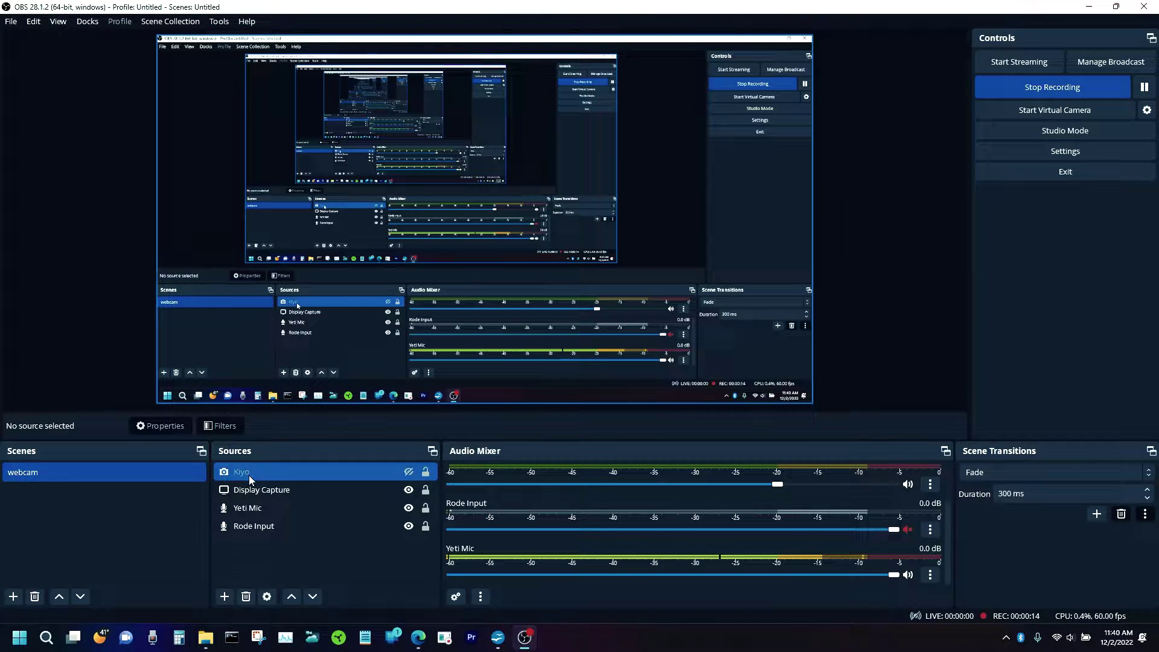
{"action": "left_click", "coordinate": [256, 491]}
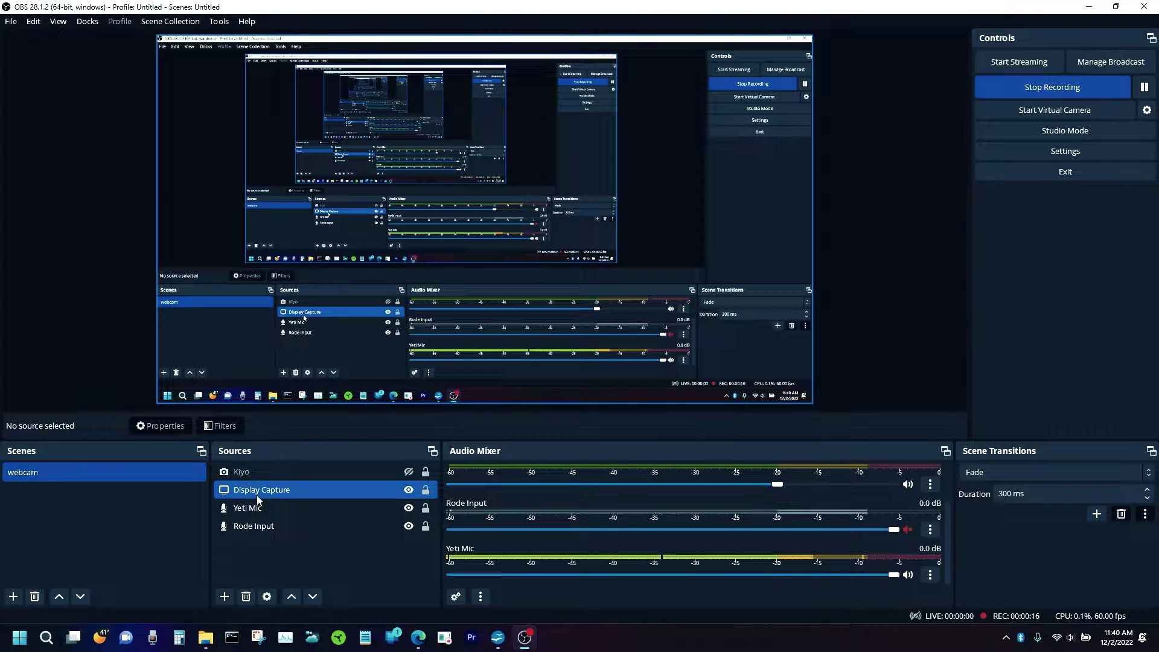
{"action": "left_click", "coordinate": [234, 473]}
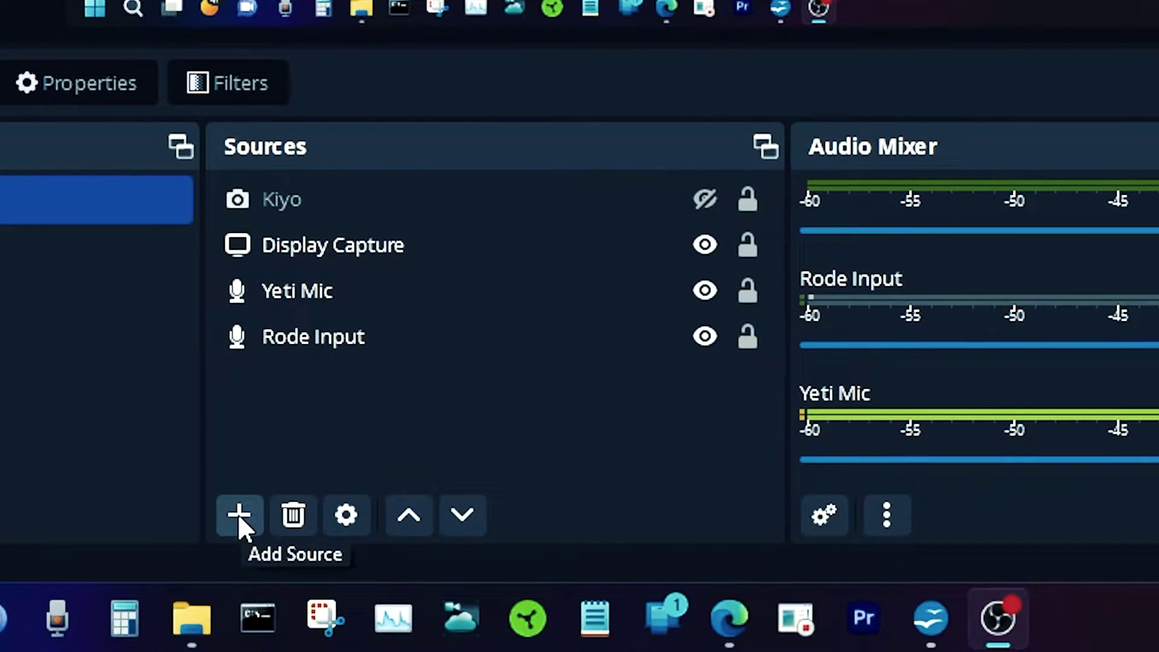
Add a Video Capture Device source named 'GoPro WebCam' to the webcam scene
{"action": "left_click", "coordinate": [239, 519]}
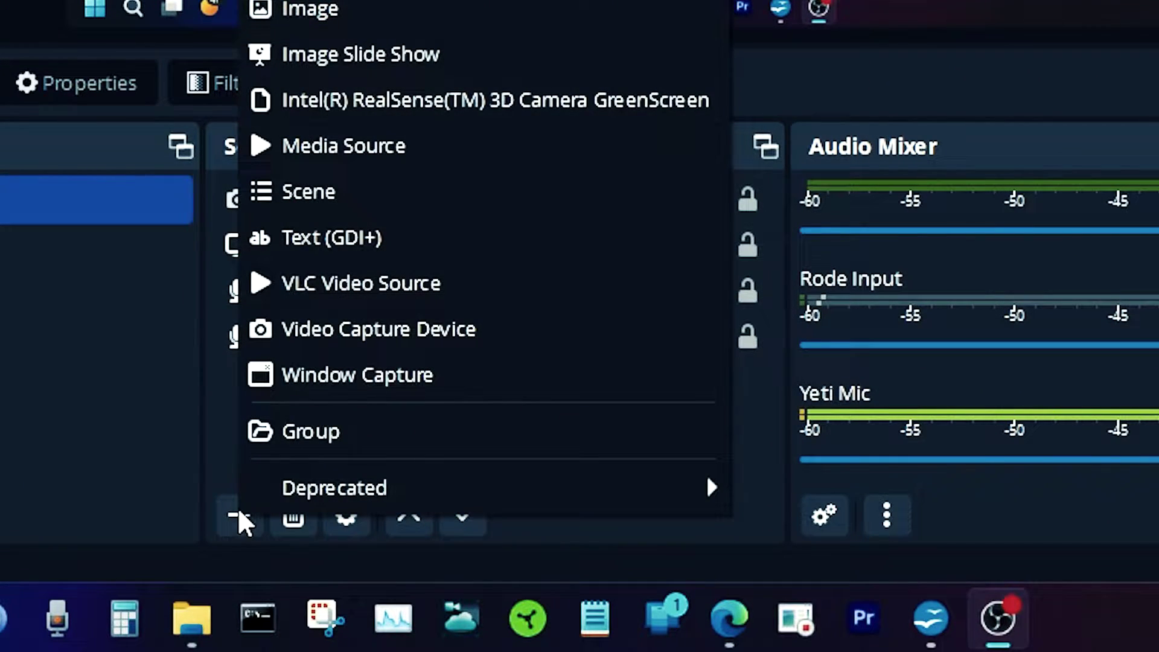
{"action": "left_click", "coordinate": [370, 334]}
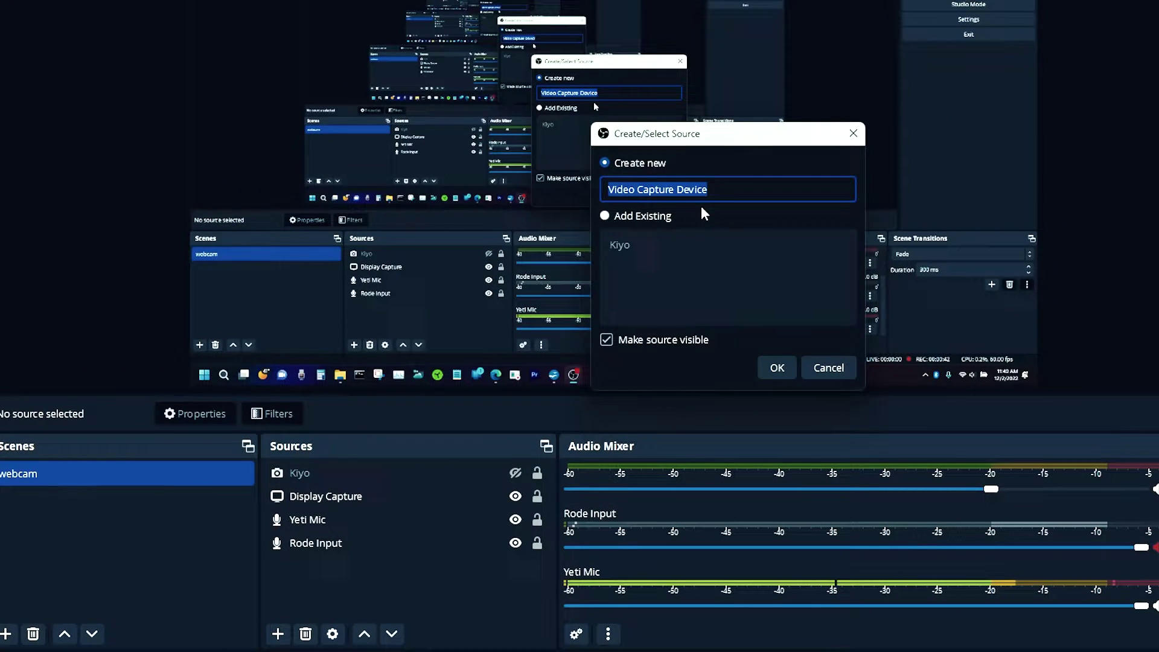
{"action": "type", "text": "GoPro"}
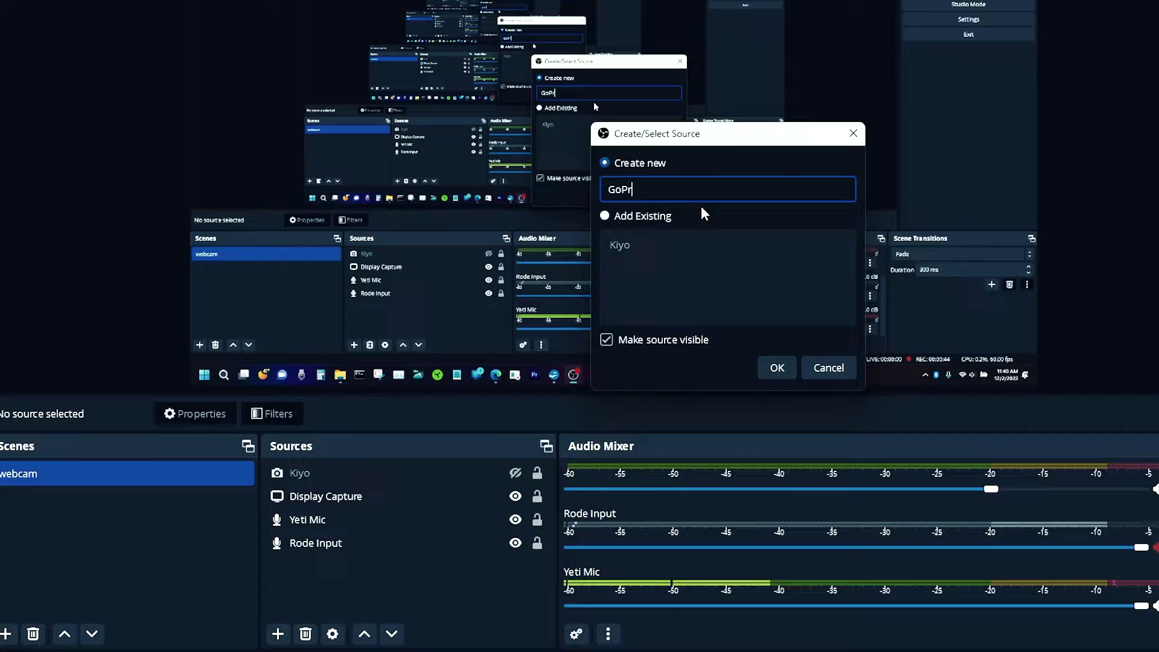
{"action": "type", "text": " WebC"}
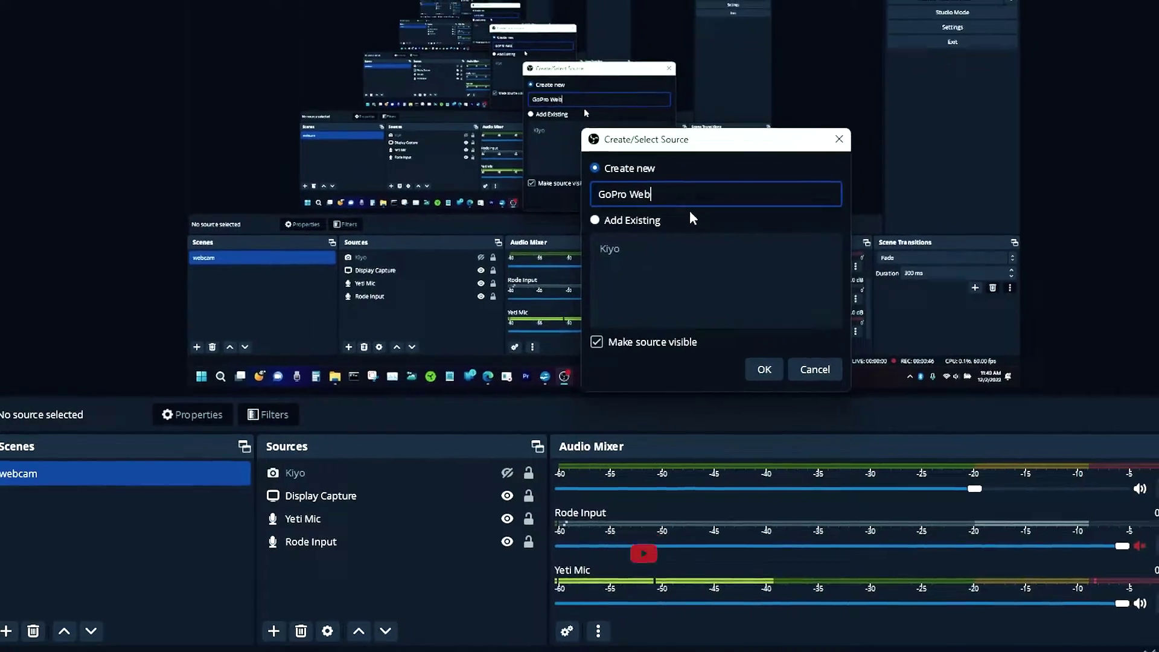
{"action": "type", "text": "am"}
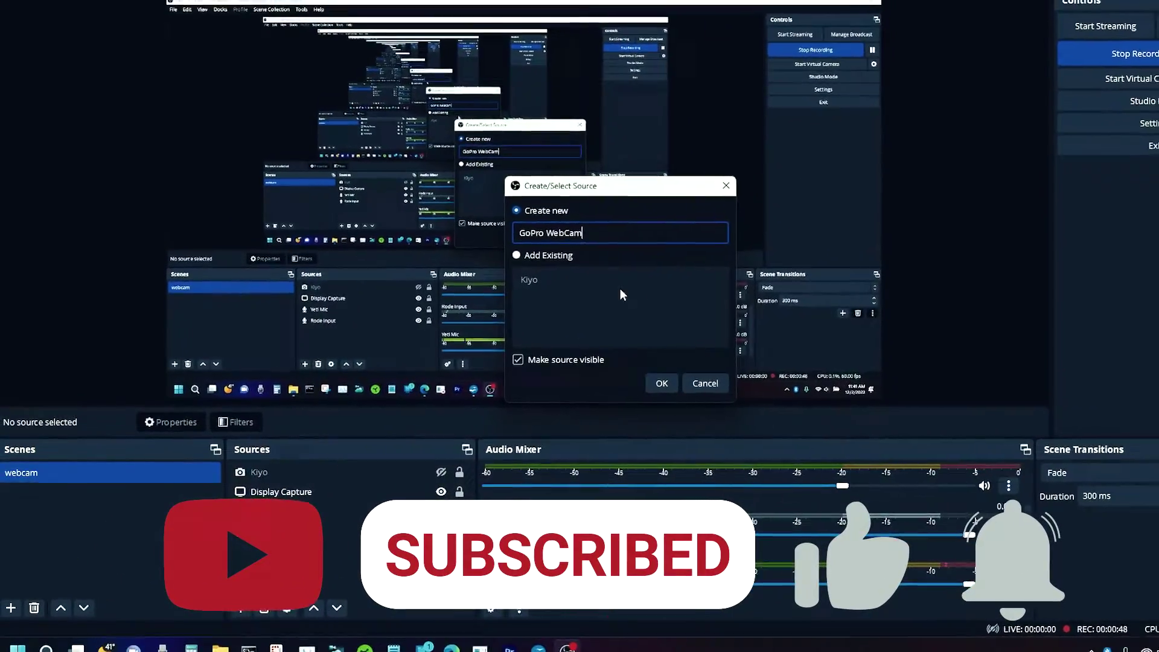
{"action": "left_click", "coordinate": [636, 387]}
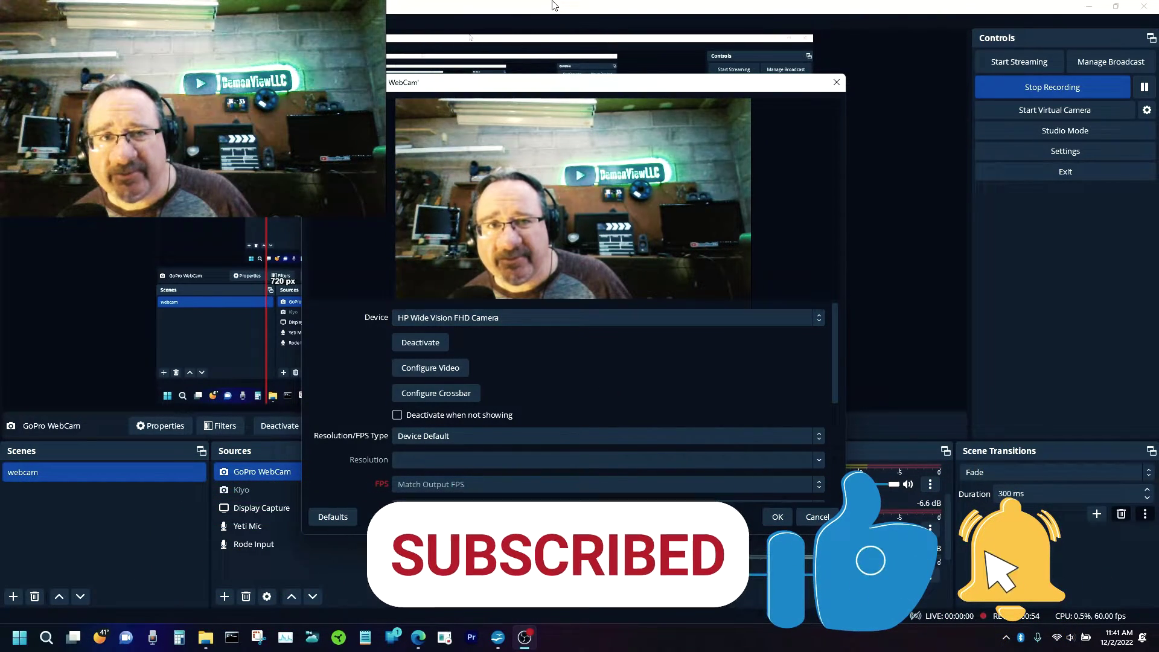
Open the GoPro WebCam Device dropdown to see the available cameras
{"action": "left_click", "coordinate": [585, 320]}
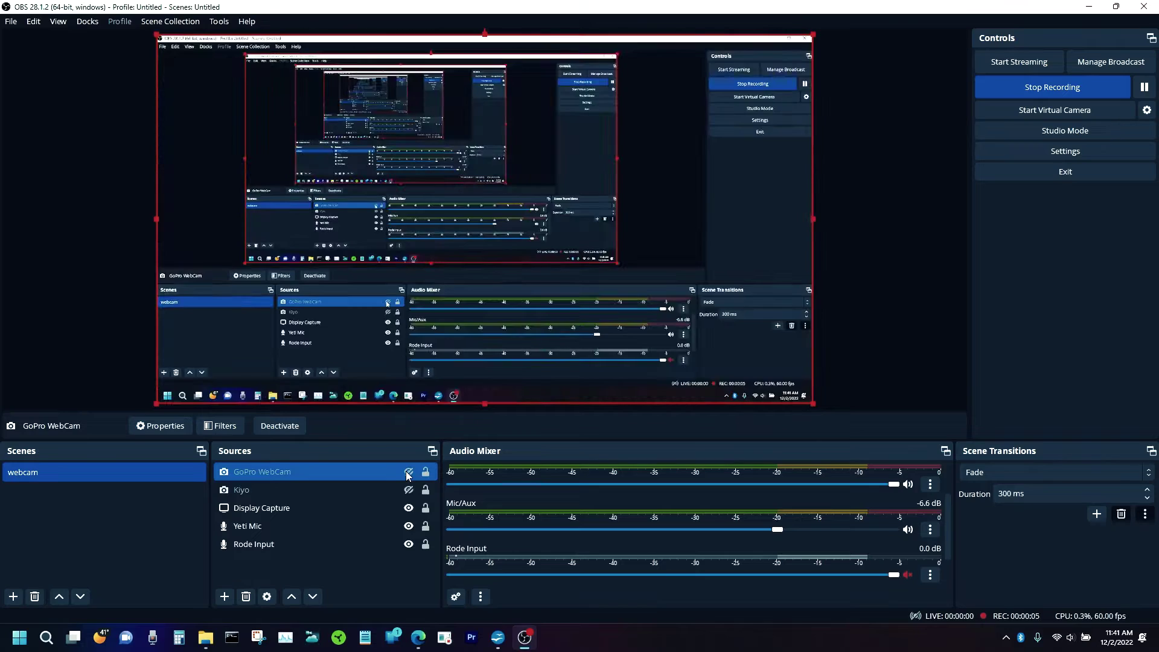
Select the GoPro WebCam, Kiyo and Display Capture sources to reorder them in the list
{"action": "left_click", "coordinate": [369, 524]}
{"action": "left_click", "coordinate": [312, 470]}
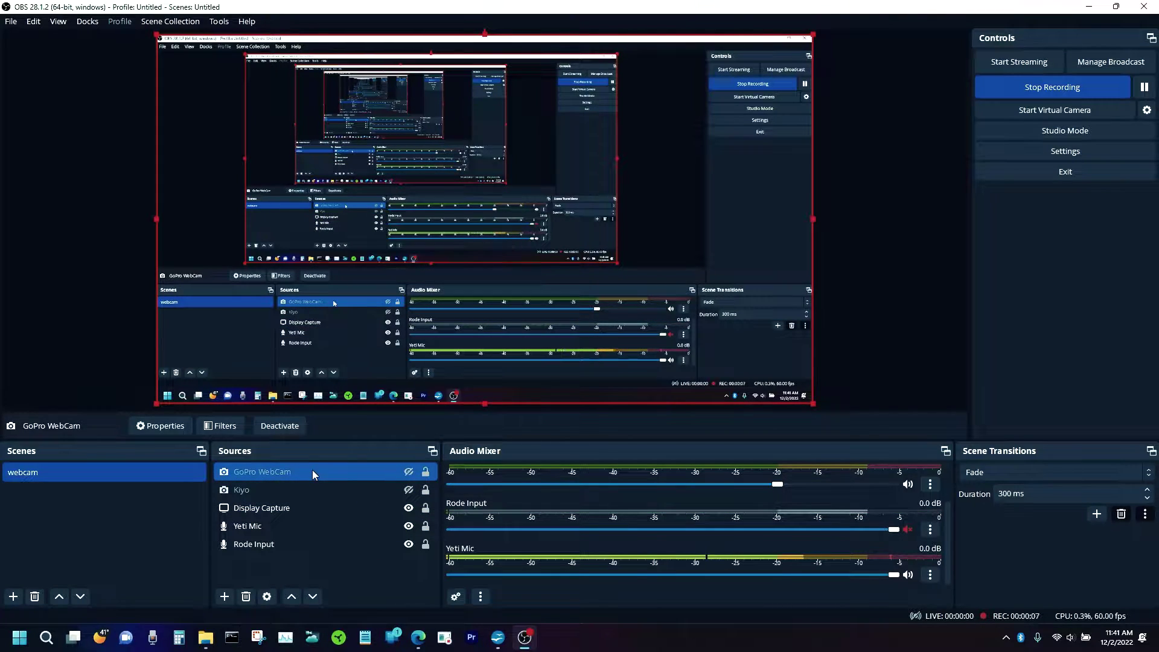
{"action": "left_click", "coordinate": [274, 489], "text": "ctrl"}
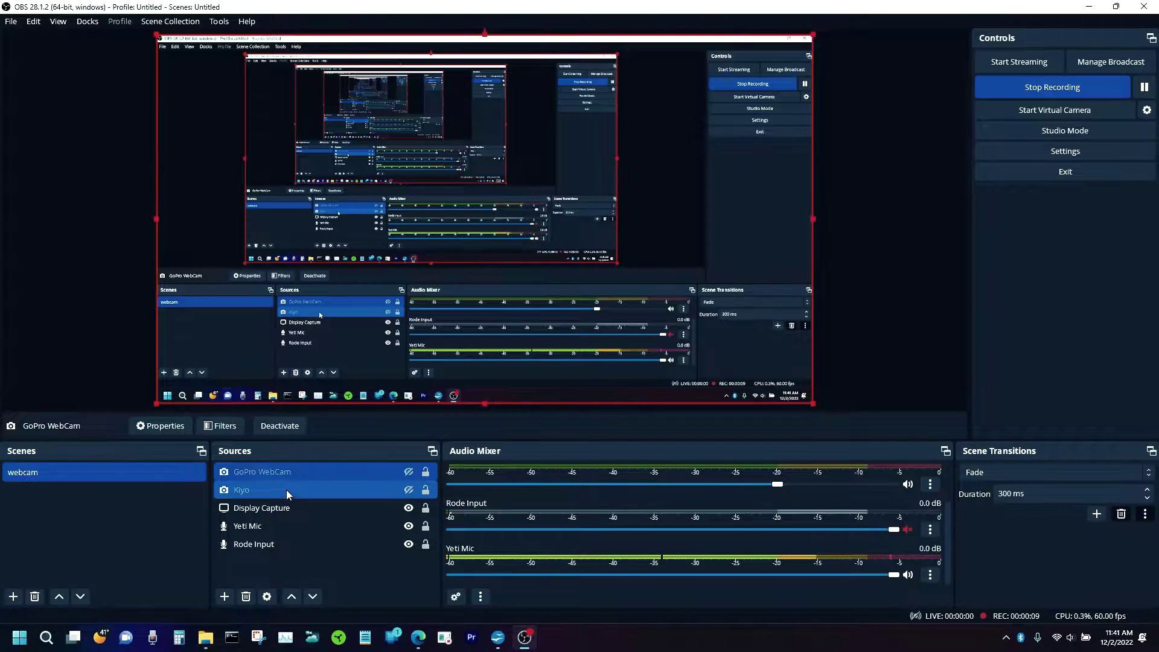
{"action": "left_click", "coordinate": [285, 489], "text": "ctrl"}
{"action": "left_click", "coordinate": [274, 508], "text": "ctrl"}
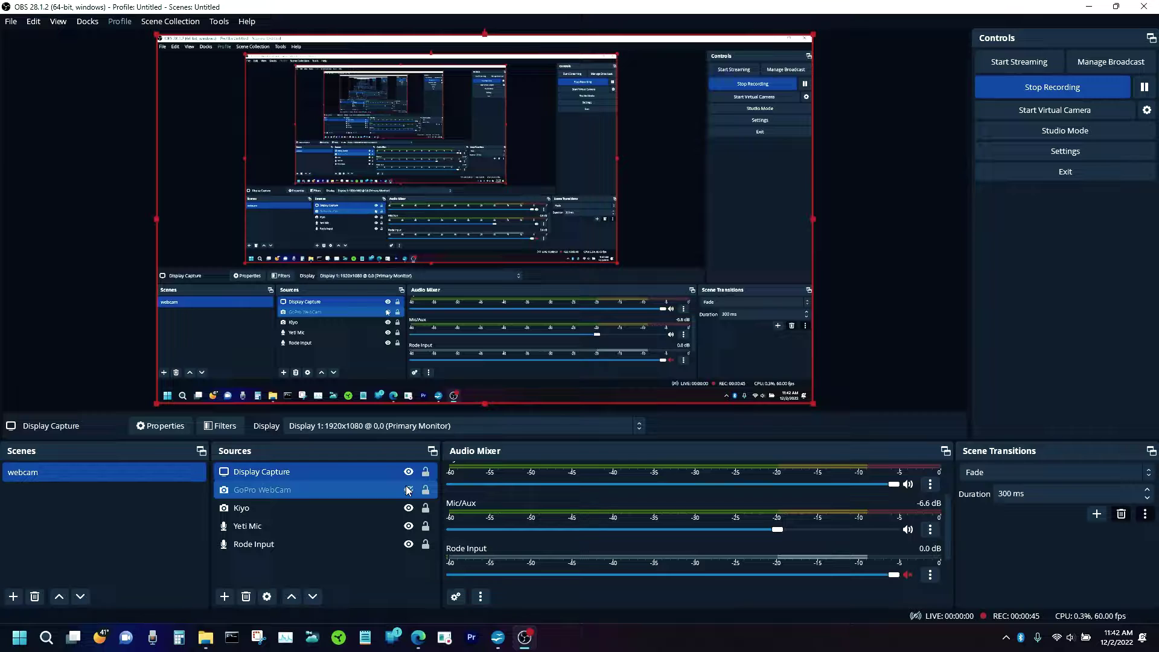
Add a 'Logitech C120' video capture source, review its camera device list, and confirm
{"action": "left_click", "coordinate": [224, 597]}
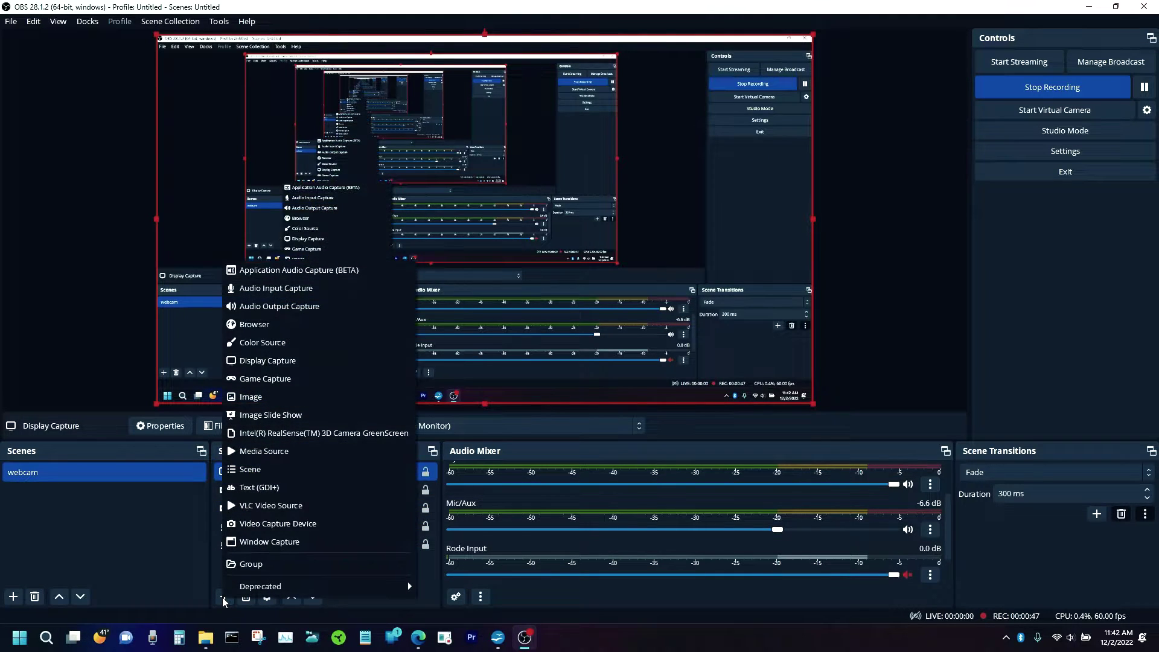
{"action": "left_click", "coordinate": [282, 524]}
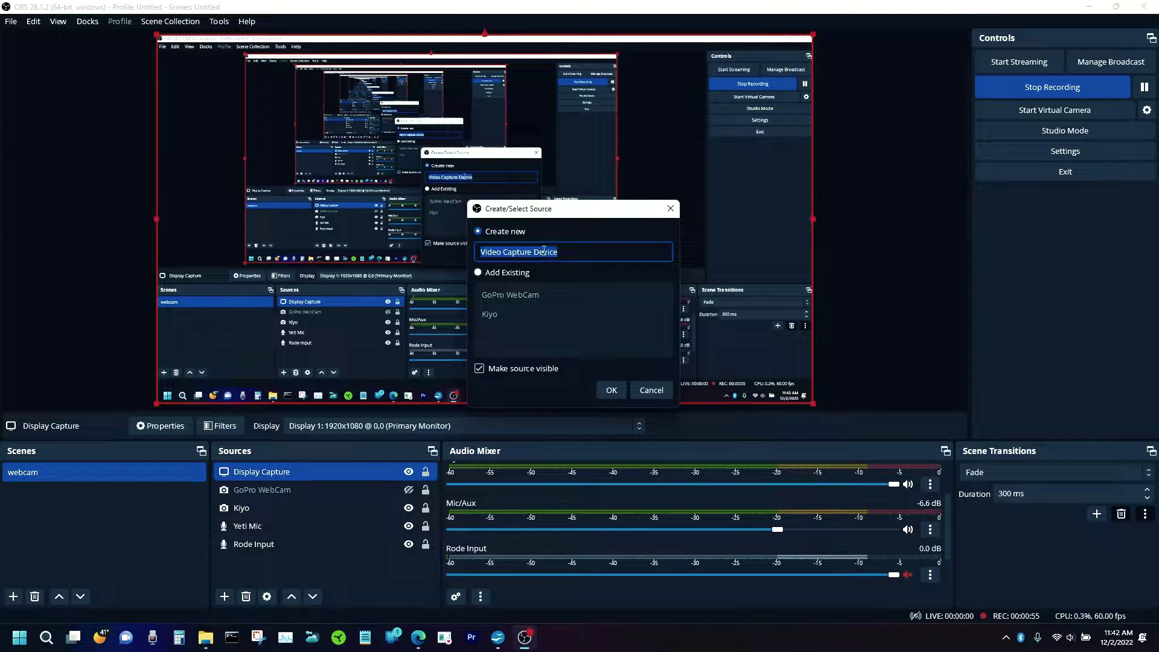
{"action": "type", "text": "Logitech C120"}
{"action": "left_click", "coordinate": [610, 389]}
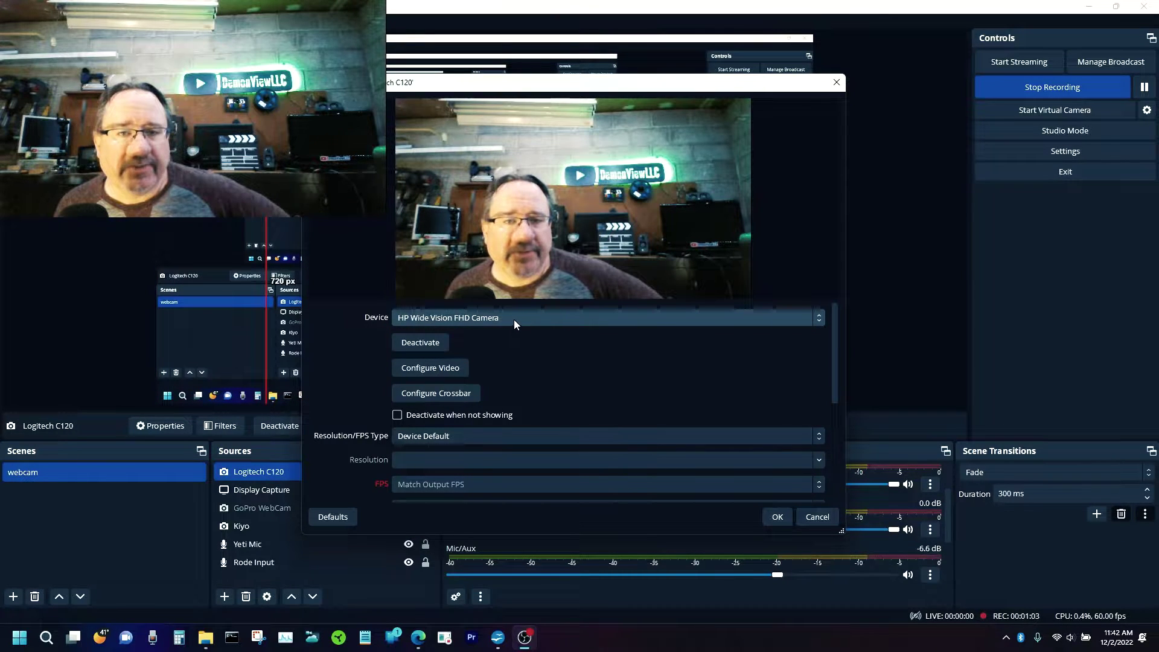
{"action": "left_click", "coordinate": [516, 319]}
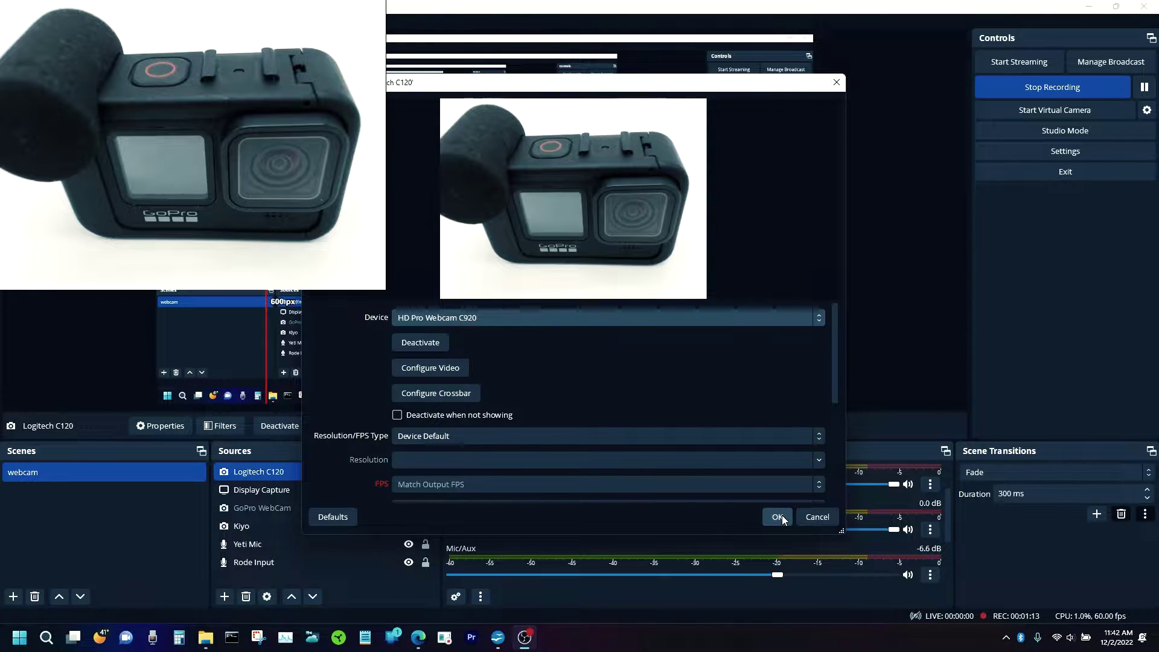
{"action": "left_click", "coordinate": [778, 517]}
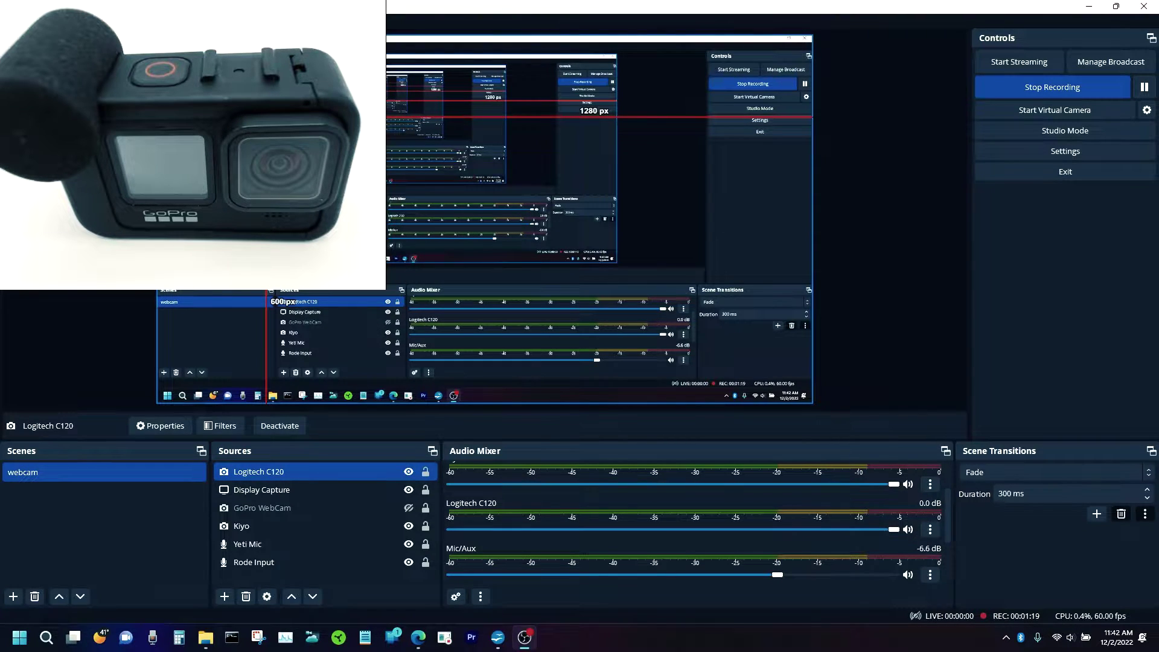
Select Display Capture, GoPro WebCam, Kiyo and Logitech C120 one after another to inspect them
{"action": "left_click", "coordinate": [284, 301]}
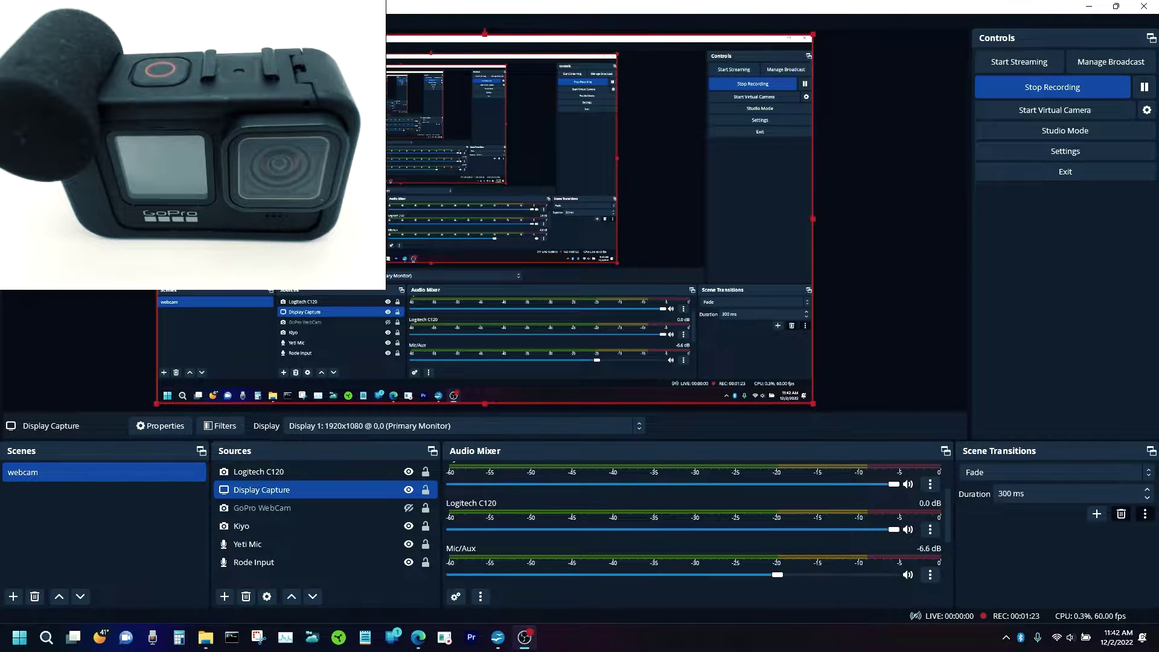
{"action": "left_click", "coordinate": [262, 508]}
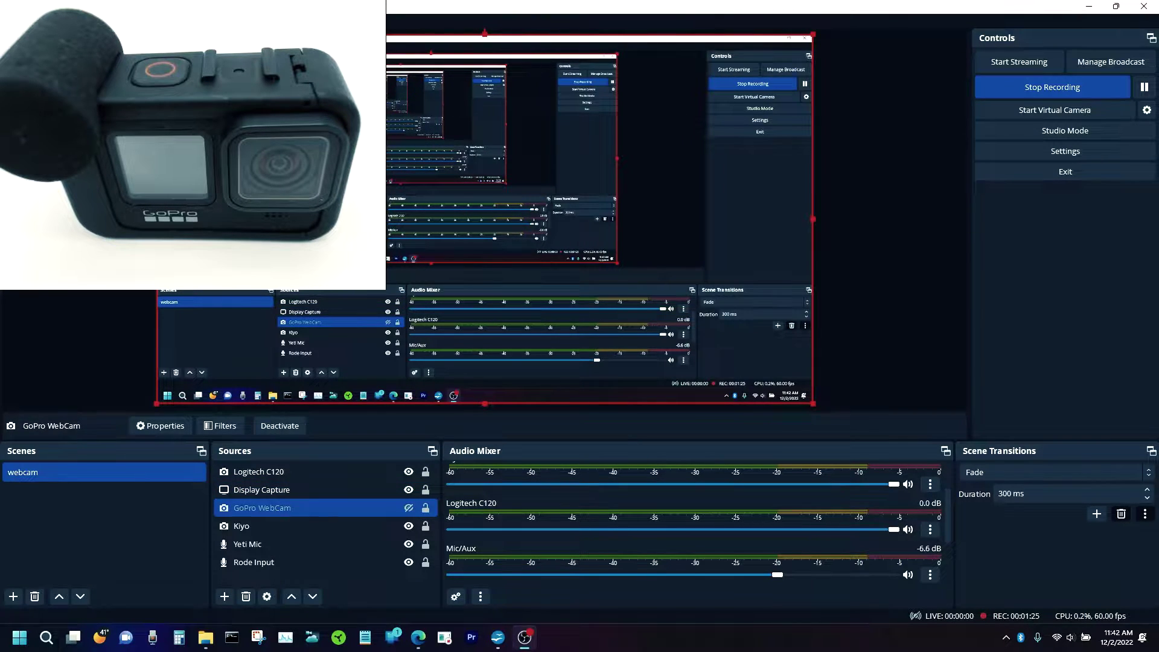
{"action": "left_click", "coordinate": [242, 526]}
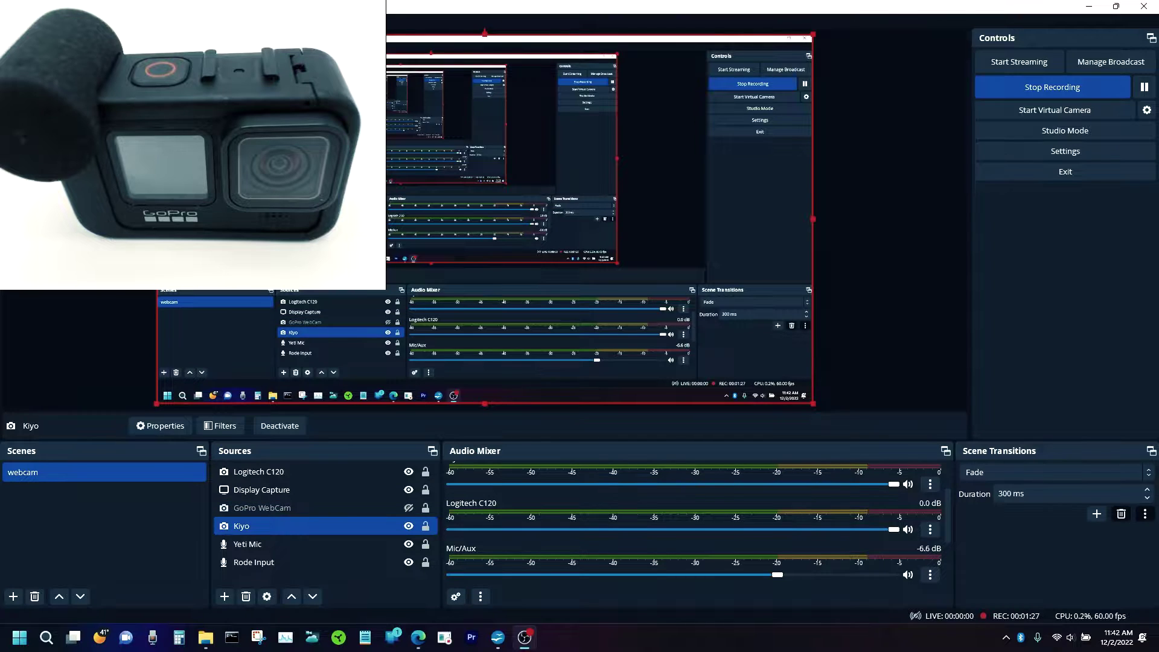
{"action": "left_click", "coordinate": [261, 490]}
{"action": "left_click", "coordinate": [262, 508]}
{"action": "left_click", "coordinate": [241, 526]}
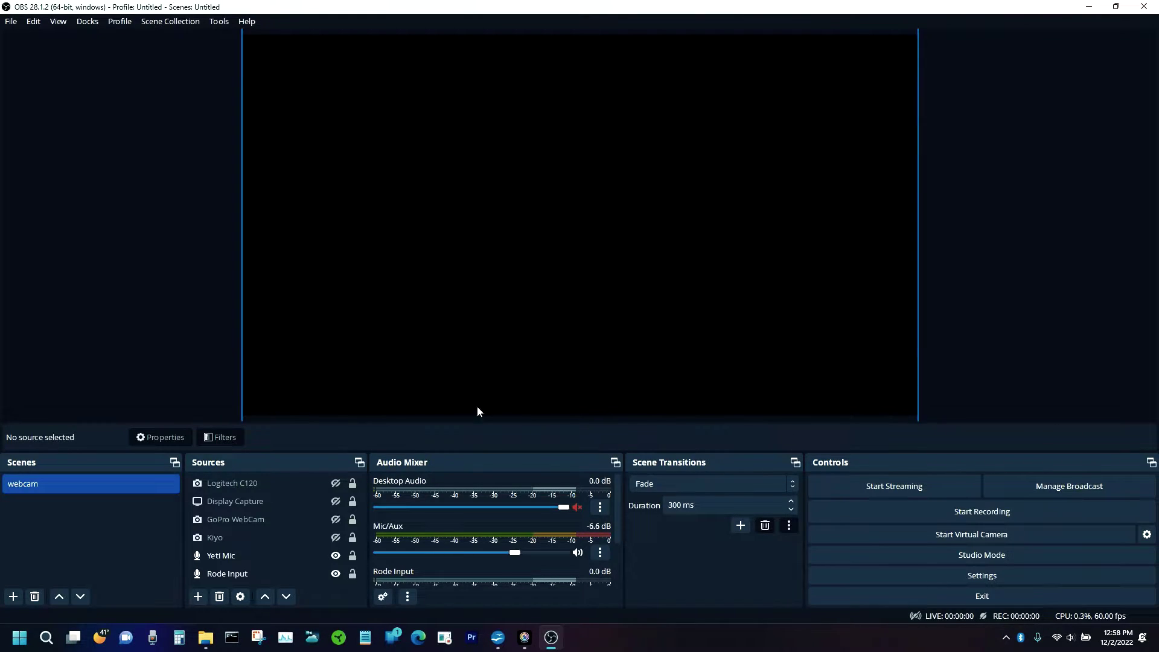
Clear the source selection and set the new YouTube broadcast's privacy to Unlisted
{"action": "left_click", "coordinate": [263, 519]}
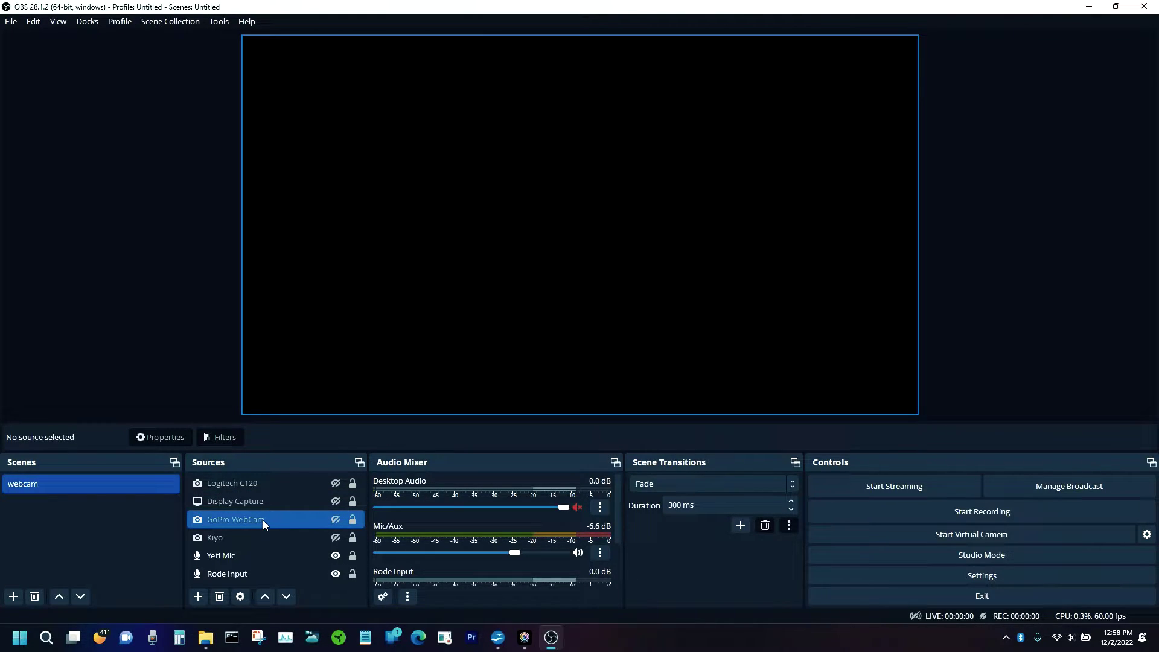
{"action": "left_click", "coordinate": [263, 520], "text": "ctrl"}
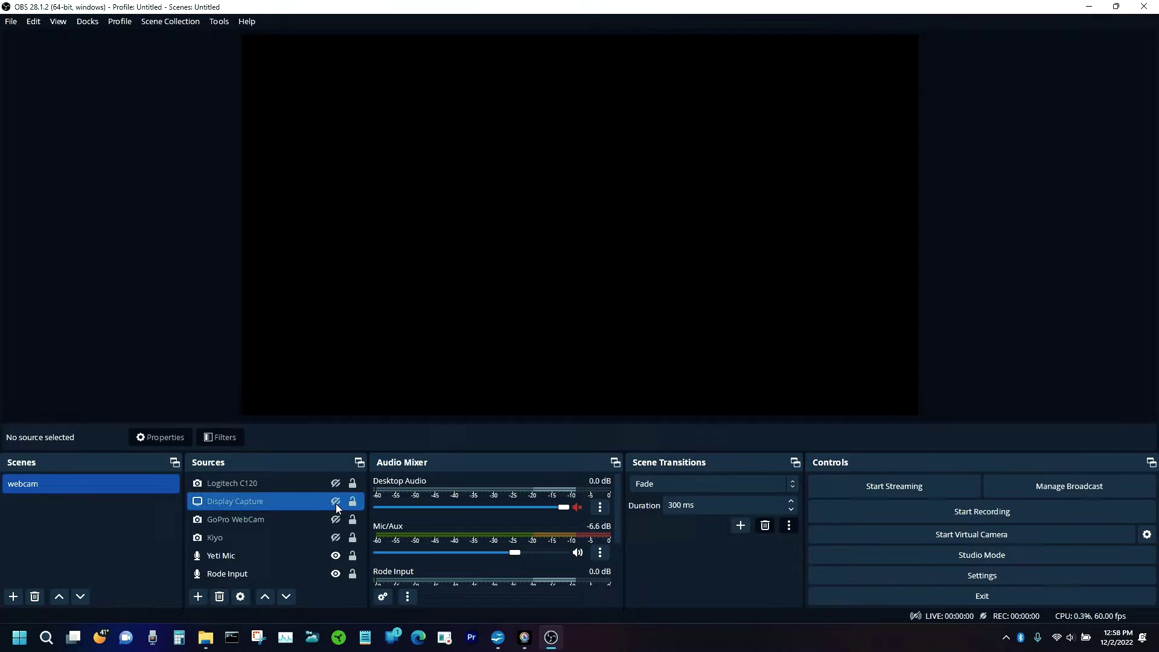
{"action": "left_click", "coordinate": [1068, 488]}
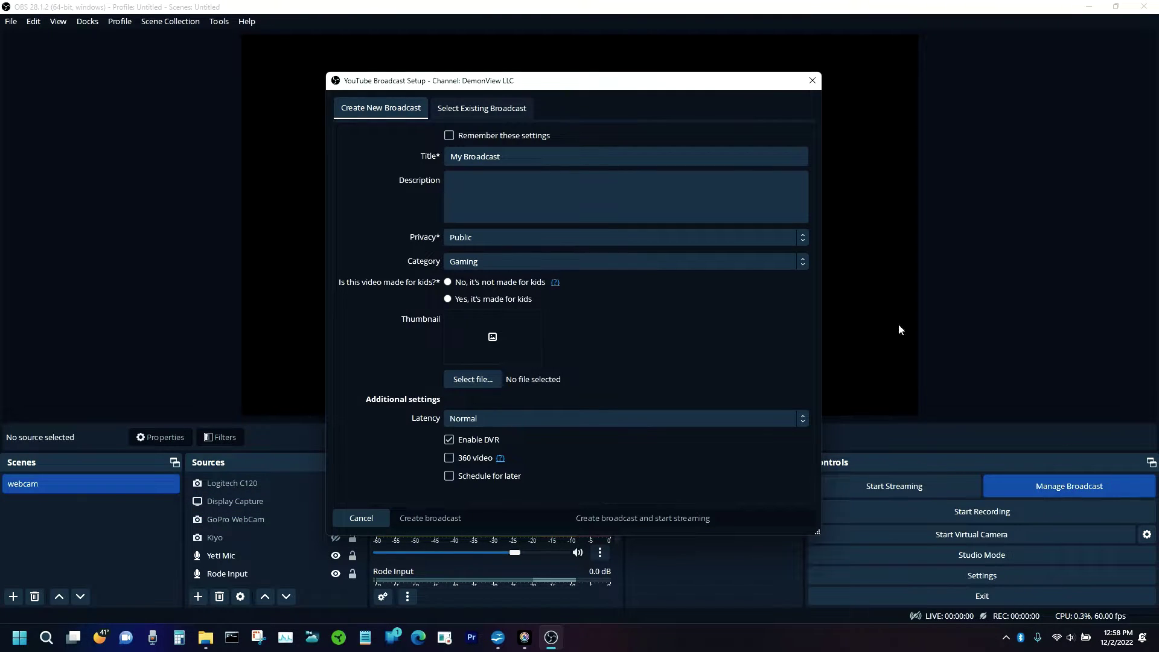
{"action": "left_click_drag", "start_coordinate": [525, 159], "coordinate": [433, 167]}
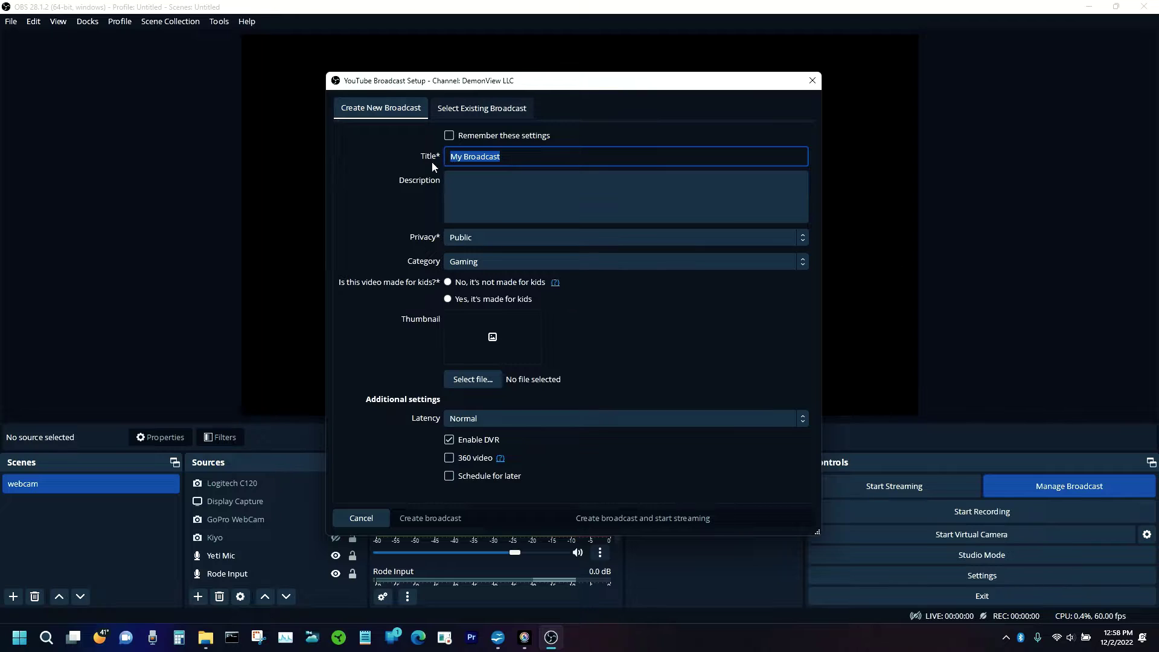
{"action": "left_click", "coordinate": [489, 200]}
{"action": "left_click", "coordinate": [487, 239]}
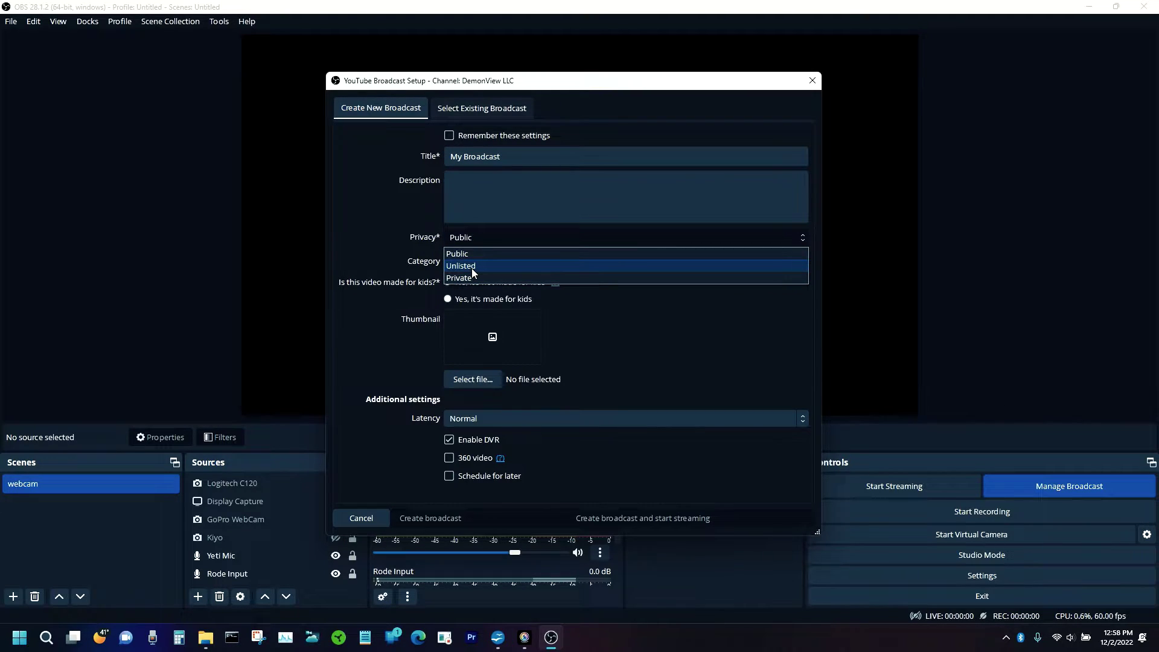
{"action": "left_click", "coordinate": [472, 267]}
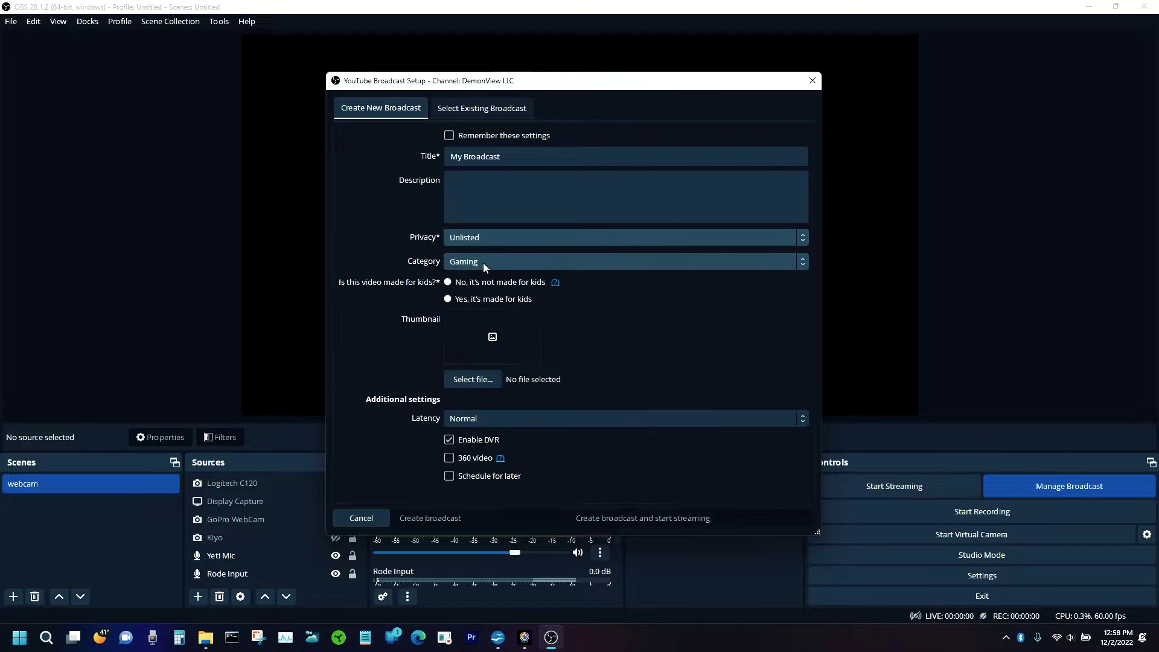
Keep Gaming as category, switch to Select Existing Broadcast, and open the channel in YouTube Studio
{"action": "left_click", "coordinate": [483, 263]}
{"action": "left_click", "coordinate": [483, 262]}
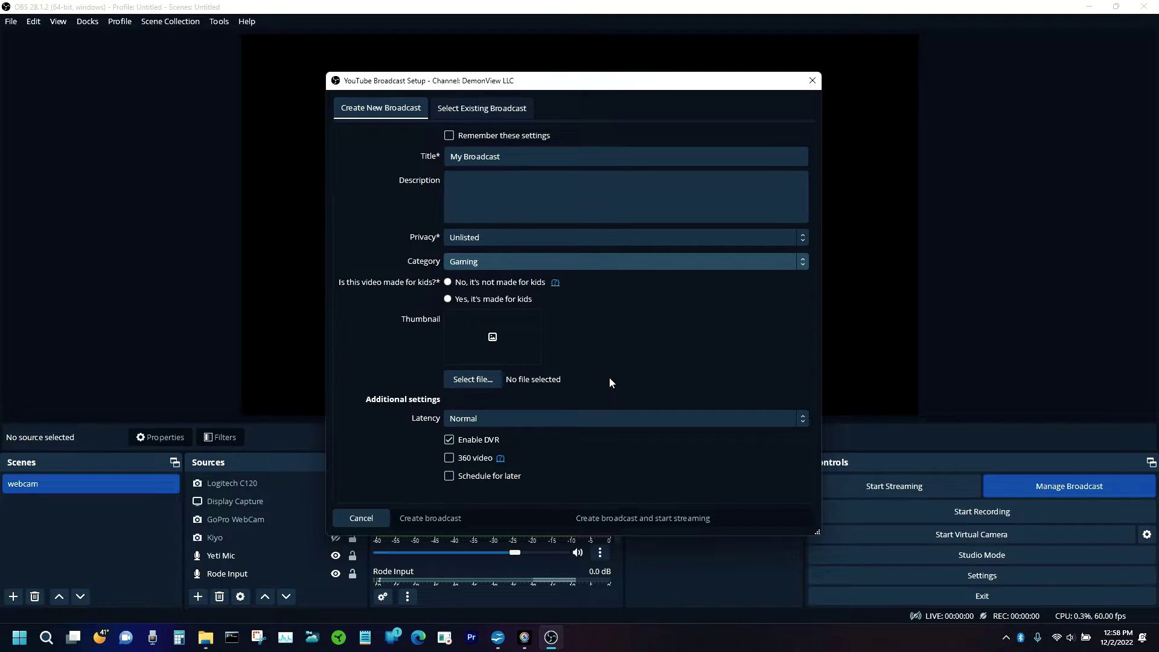
{"action": "left_click", "coordinate": [490, 112]}
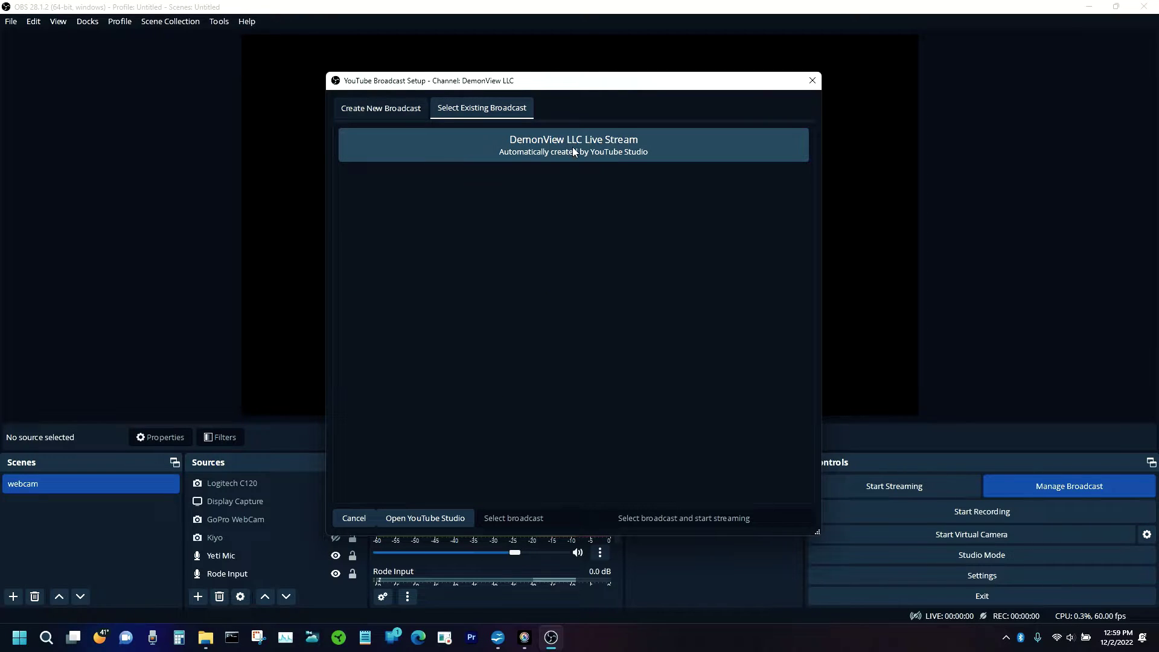
{"action": "left_click", "coordinate": [448, 522]}
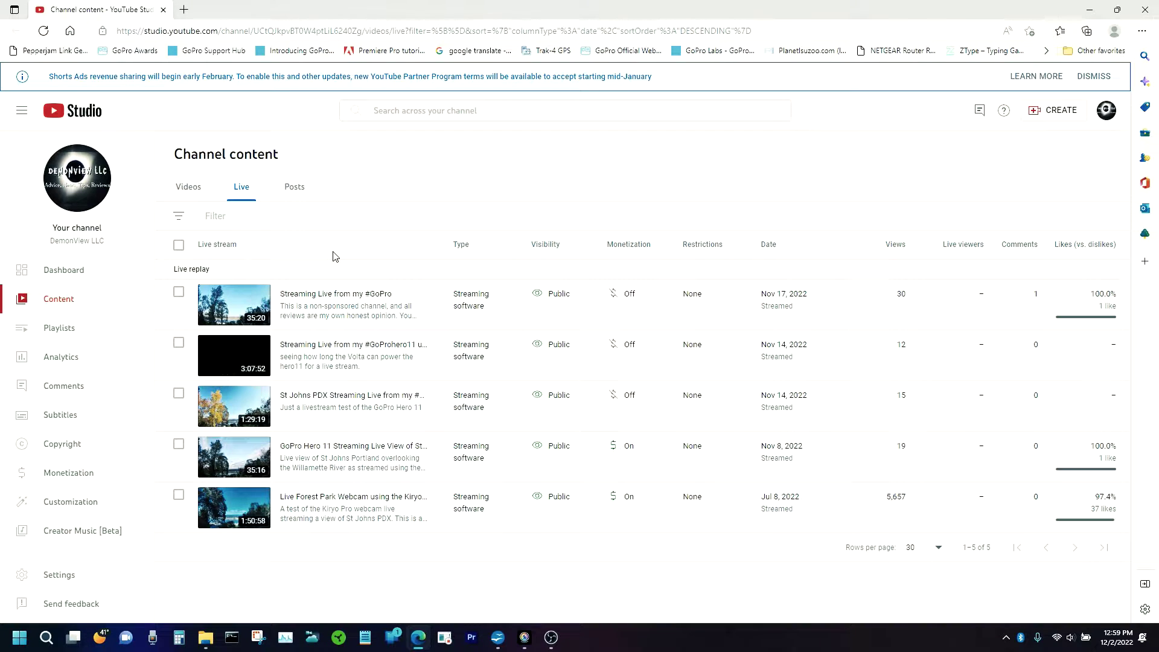
Check YouTube Studio's create options, then choose the channel's auto-created live stream broadcast in OBS
{"action": "left_click", "coordinate": [1053, 113]}
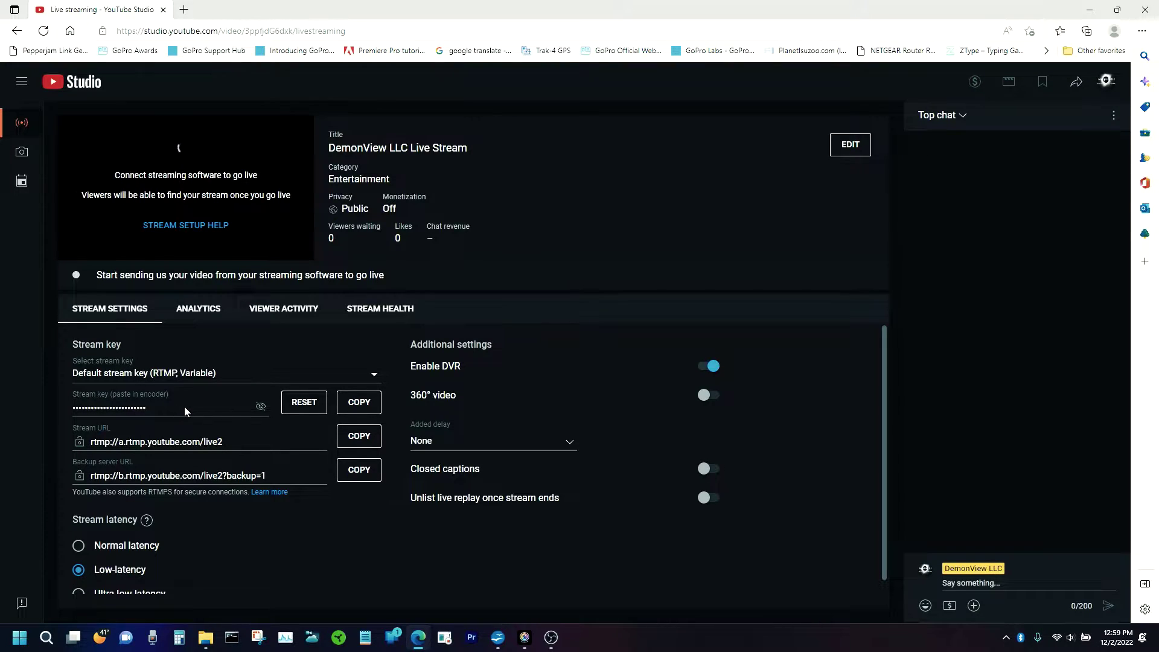
{"action": "left_click", "coordinate": [558, 641]}
{"action": "left_click", "coordinate": [595, 137]}
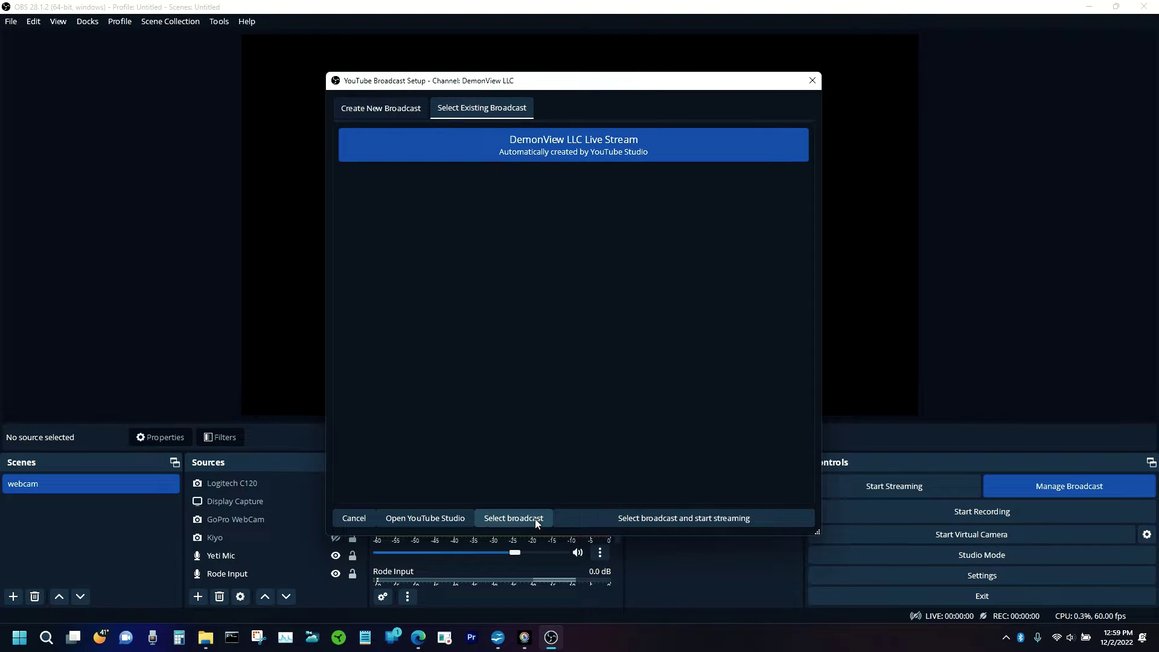
Start streaming to the selected YouTube broadcast, then move OBS aside to view the YouTube Studio live page
{"action": "left_click", "coordinate": [603, 520]}
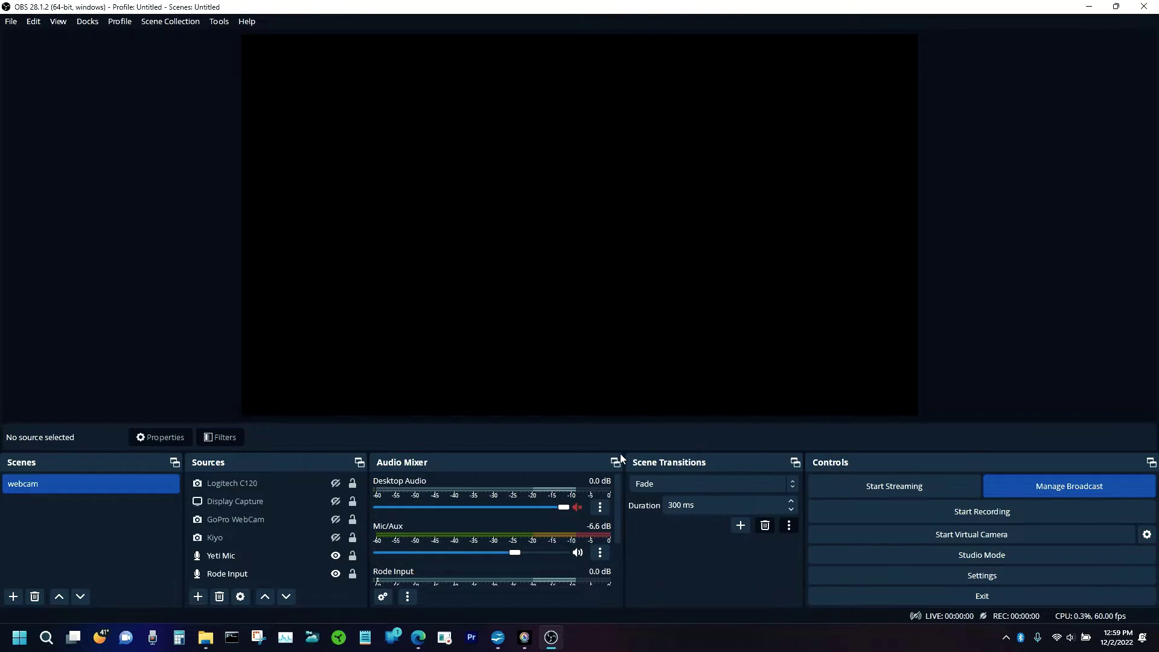
{"action": "left_click_drag", "start_coordinate": [633, 6], "coordinate": [1158, 7]}
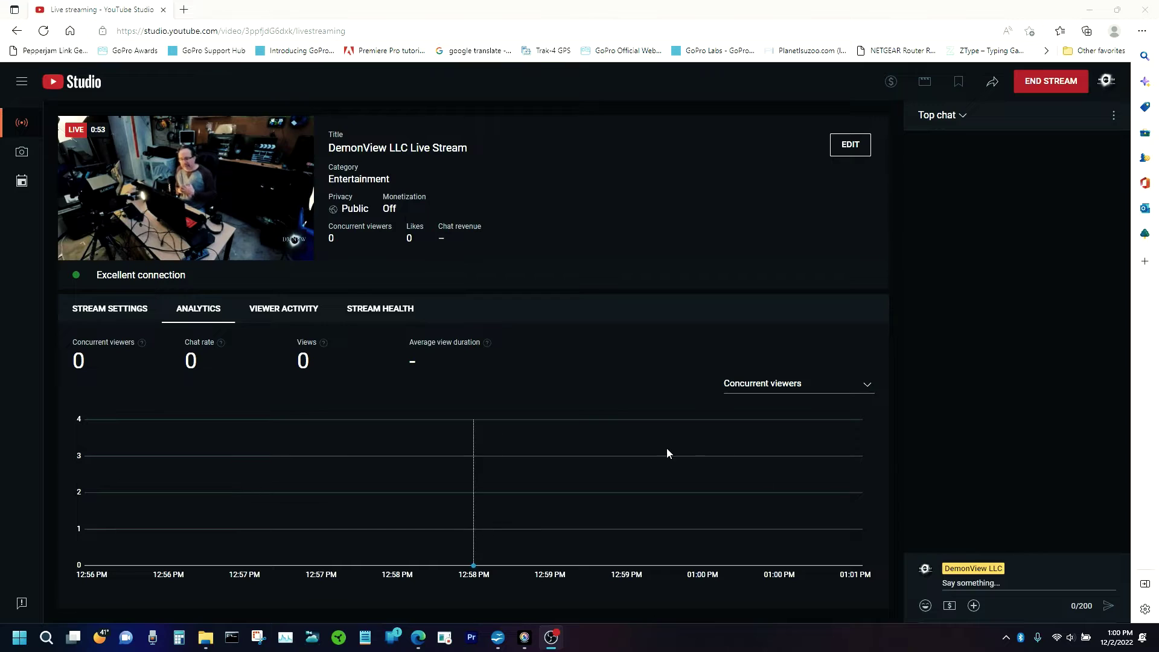
{"action": "mouse_move", "coordinate": [245, 154]}
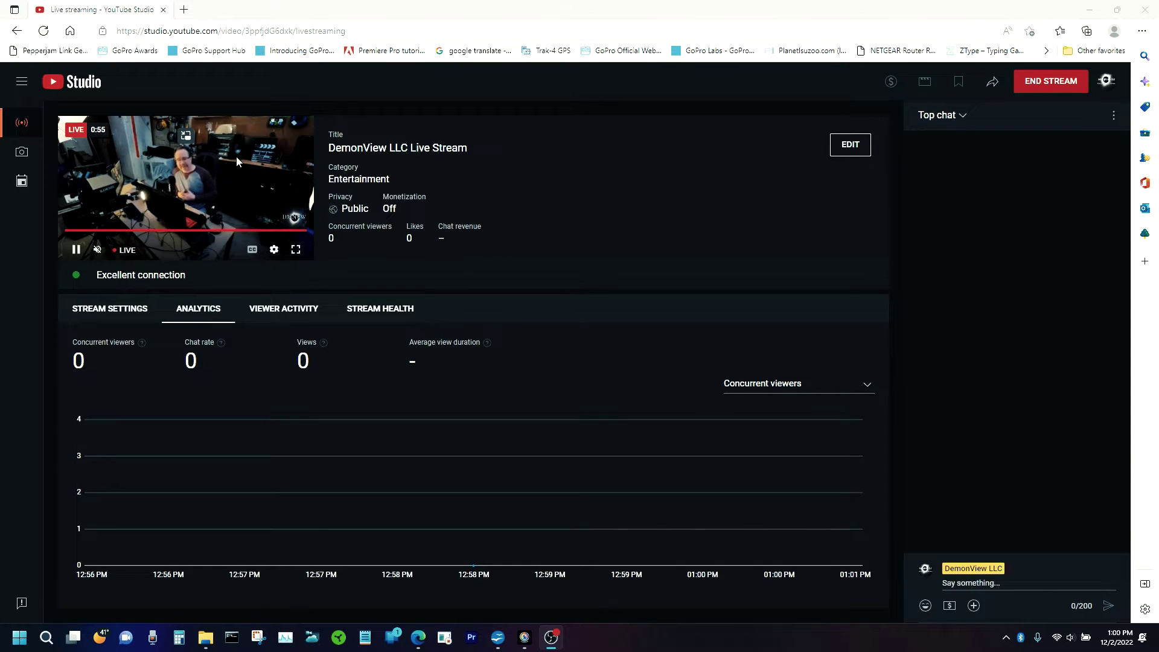